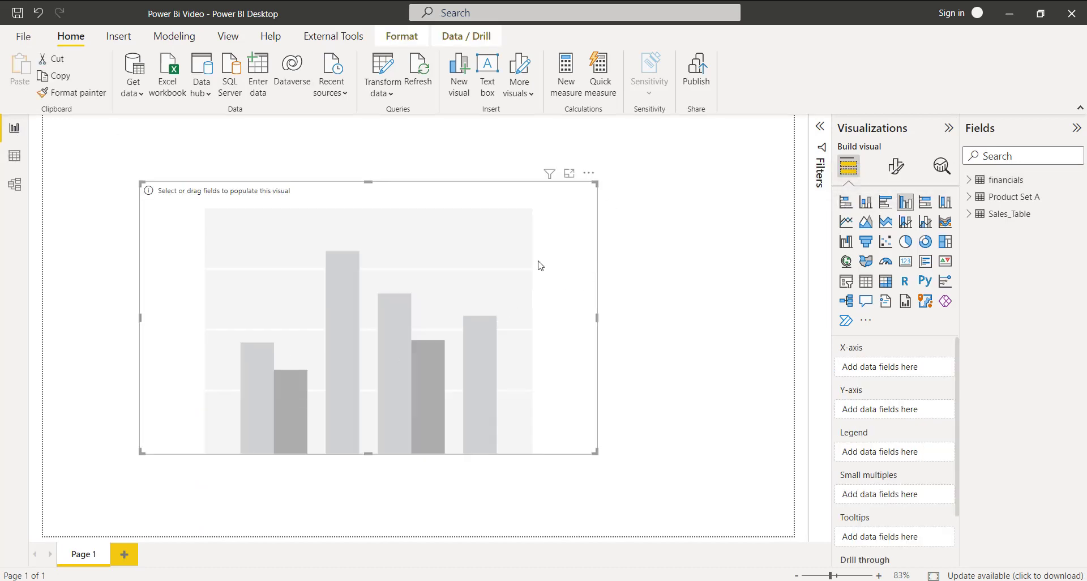
Step: Build the column chart from the financials table with Product on the X-axis and Profit on the Y-axis
left_click(967, 184)
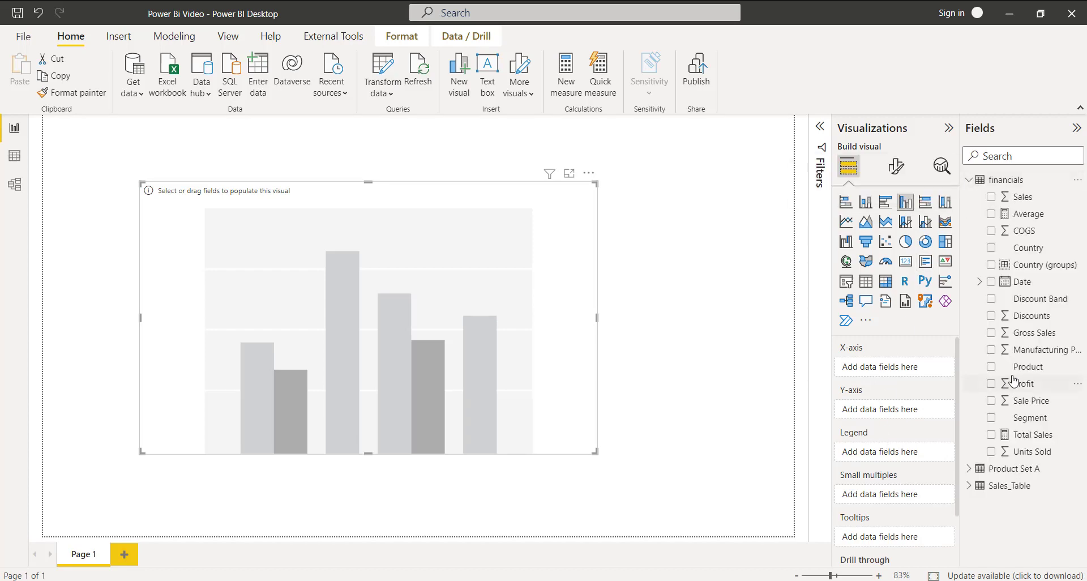
left_click_drag(1050, 368, 895, 367)
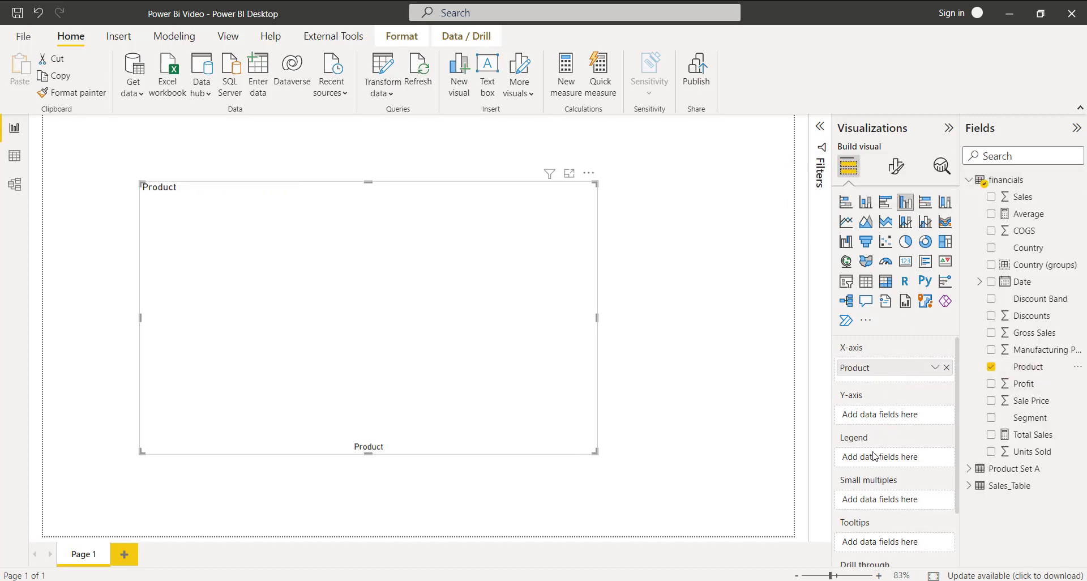
left_click_drag(1022, 385, 902, 416)
left_click(602, 453)
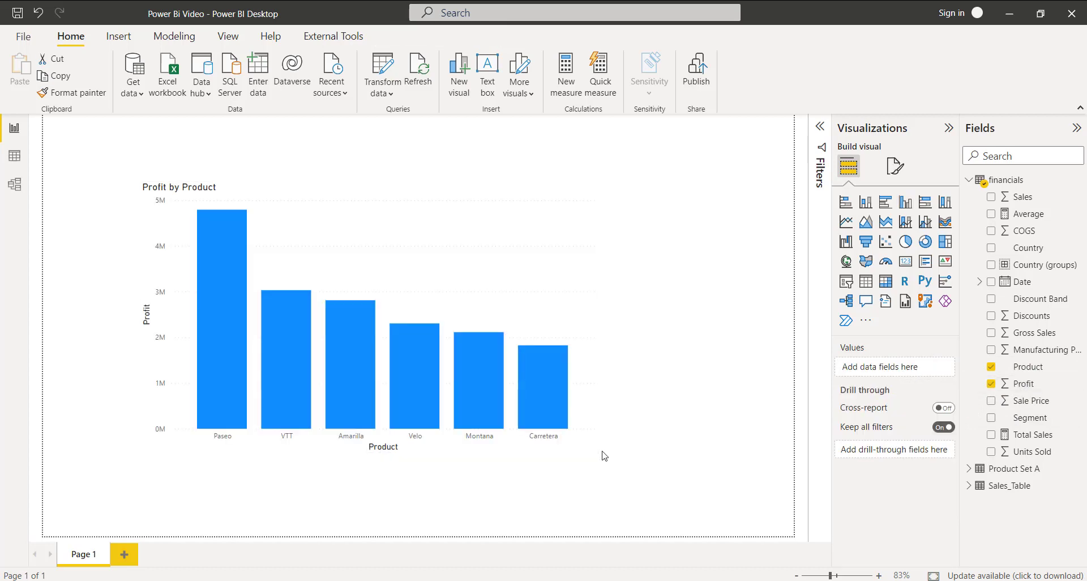
left_click(594, 457)
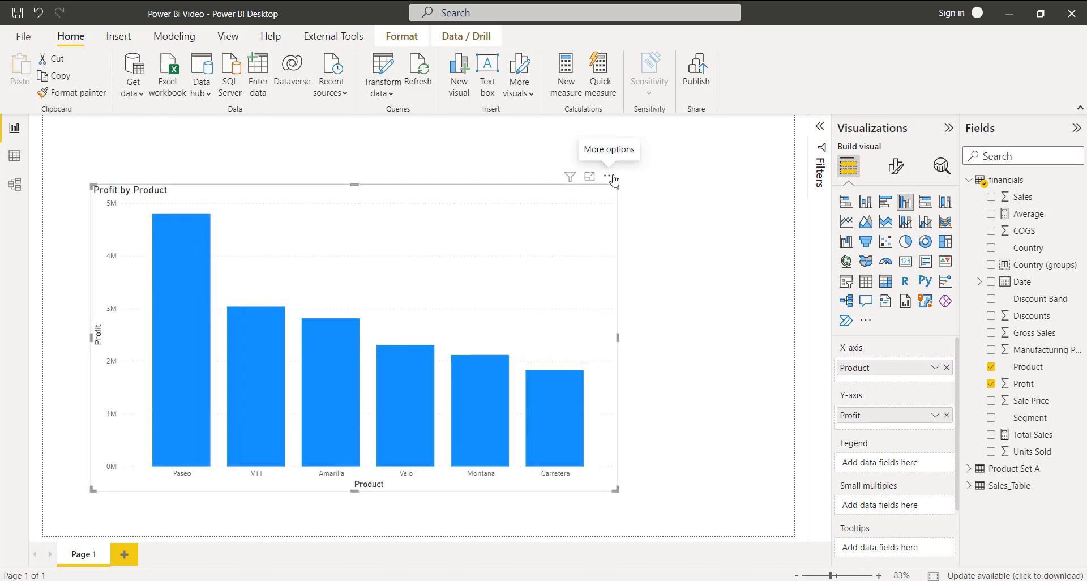
left_click(610, 176)
mouse_move(649, 264)
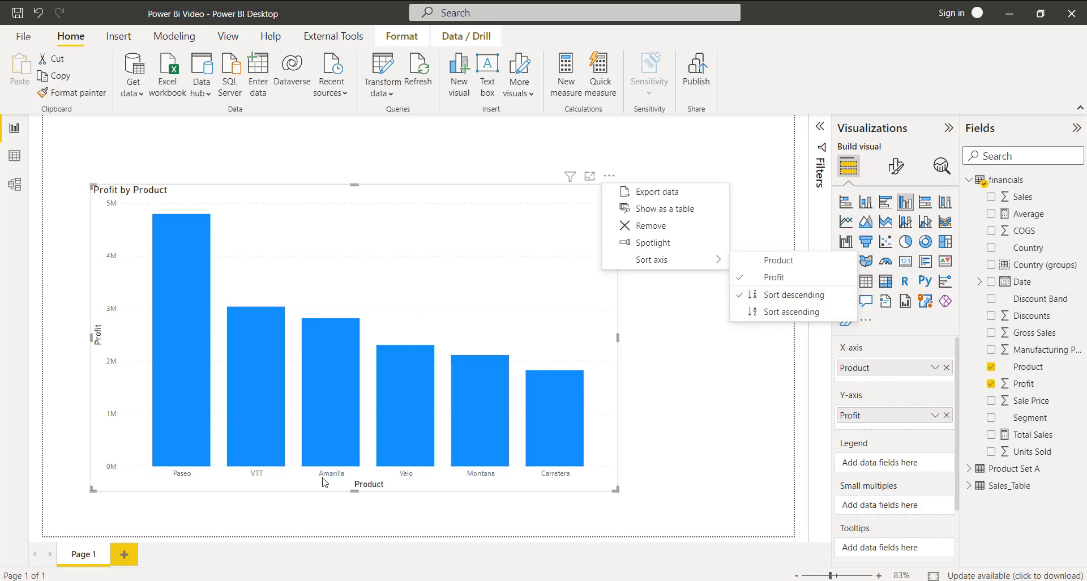
left_click(798, 317)
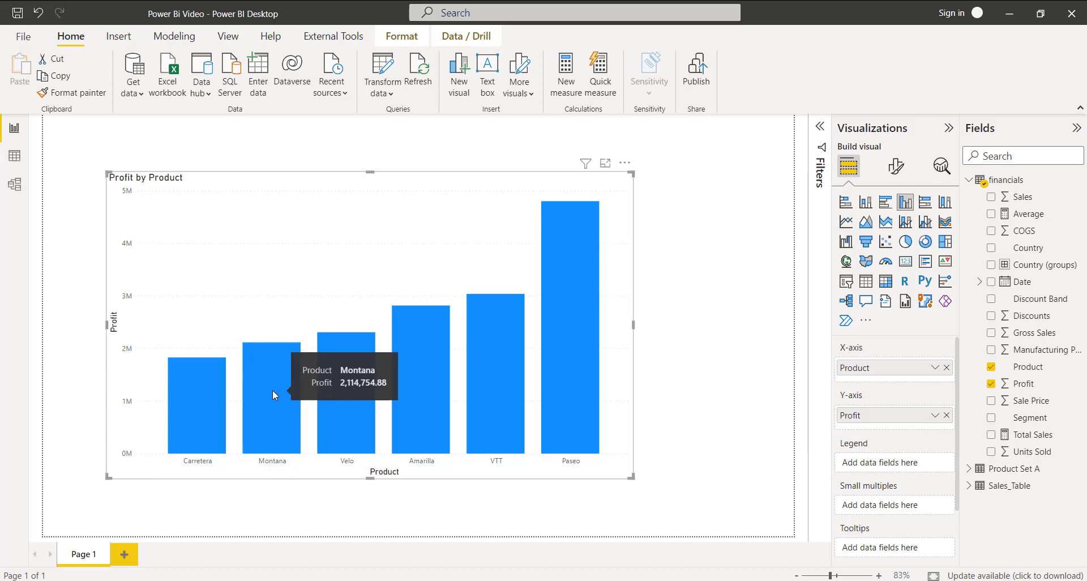
mouse_move(168, 390)
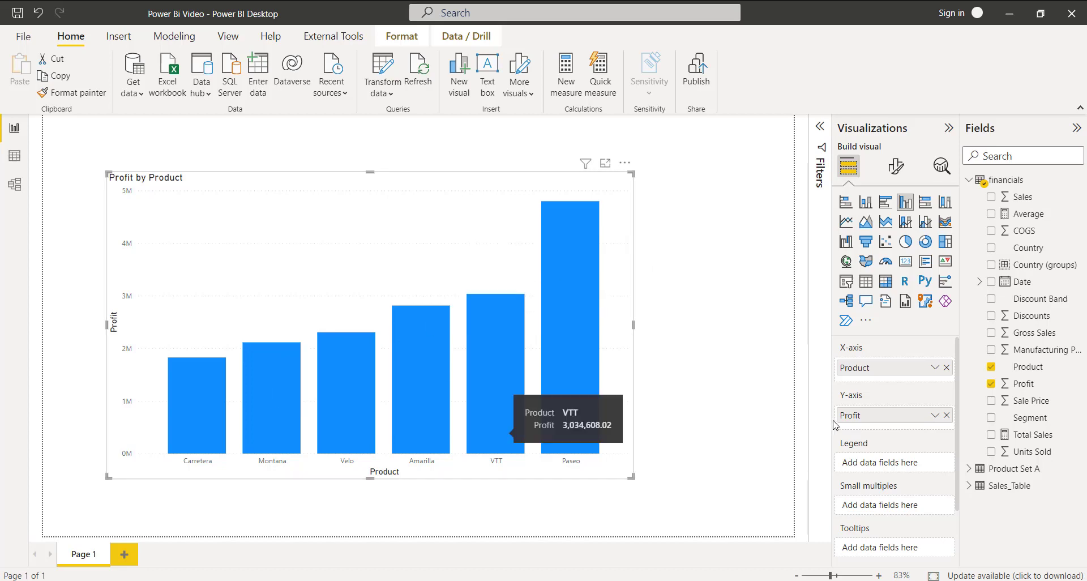
left_click(625, 162)
mouse_move(704, 248)
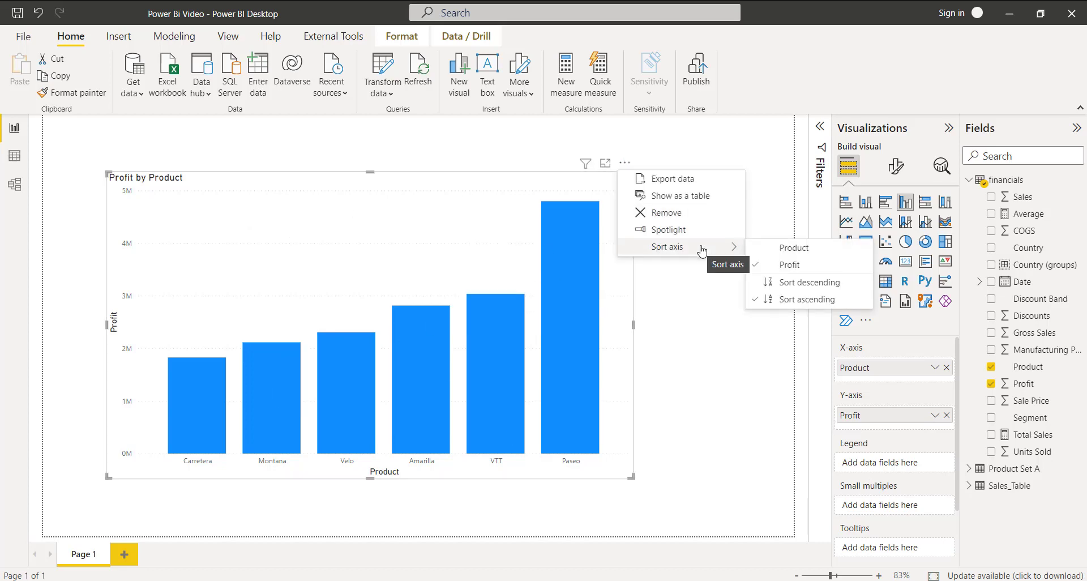
left_click(761, 283)
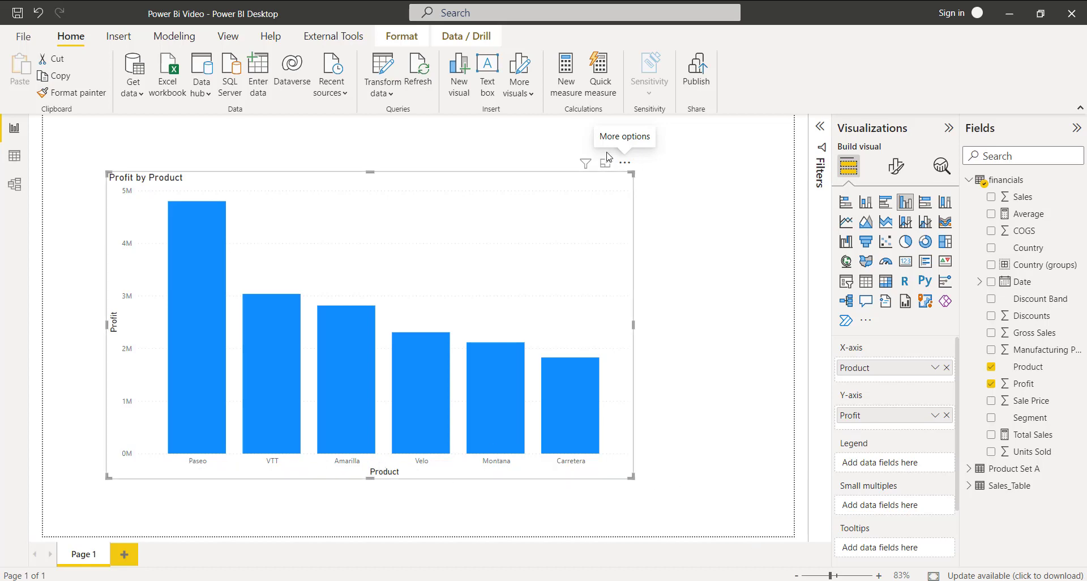
Step: Sort the chart axis by Product, trying ascending first, then settling on descending (VTT to Amarilla)
left_click(624, 162)
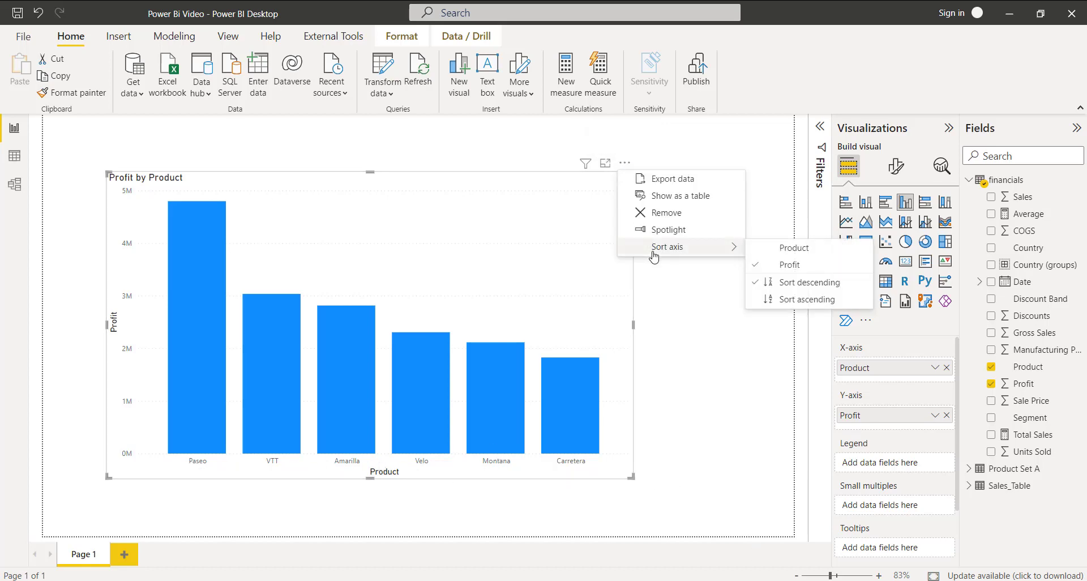
left_click(761, 249)
left_click(624, 163)
mouse_move(653, 255)
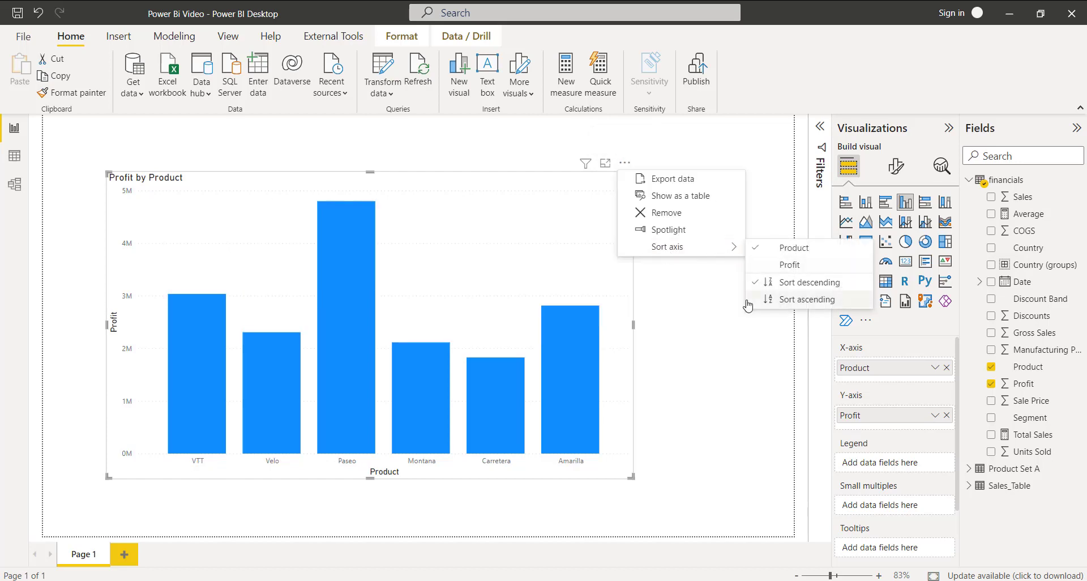
left_click(746, 305)
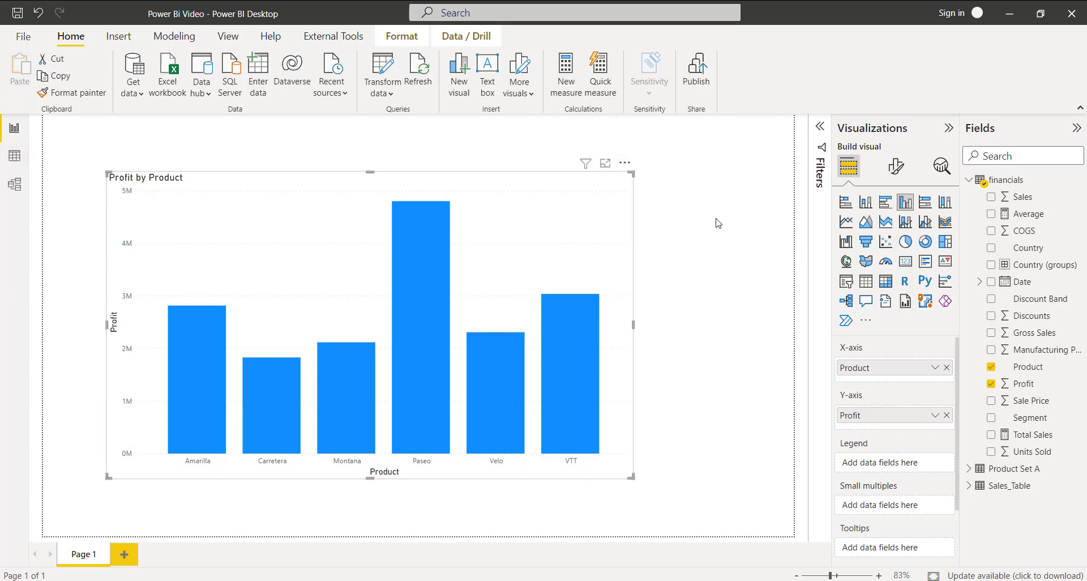
left_click(624, 163)
mouse_move(667, 249)
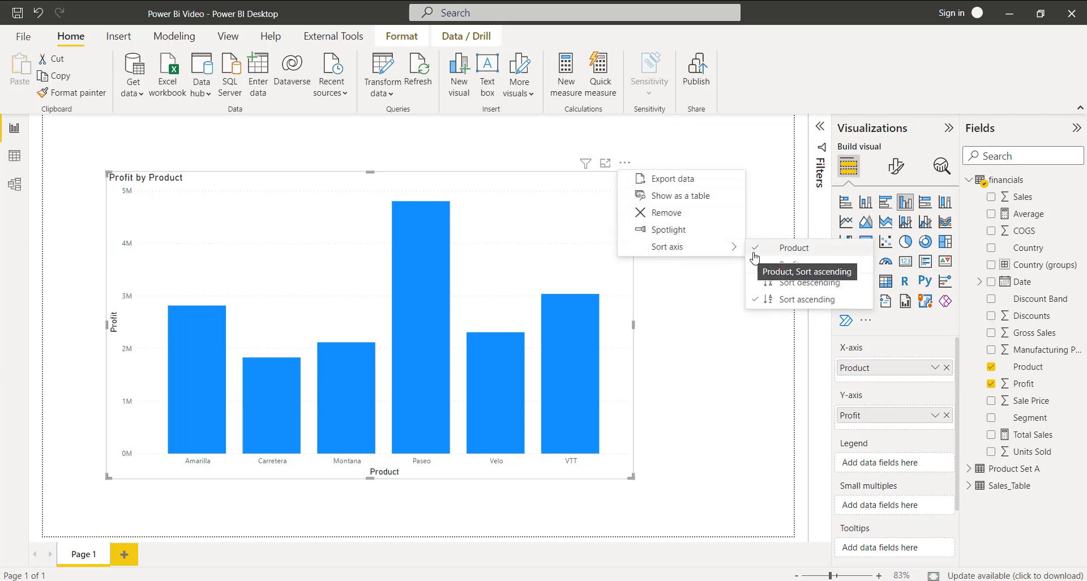
left_click(772, 283)
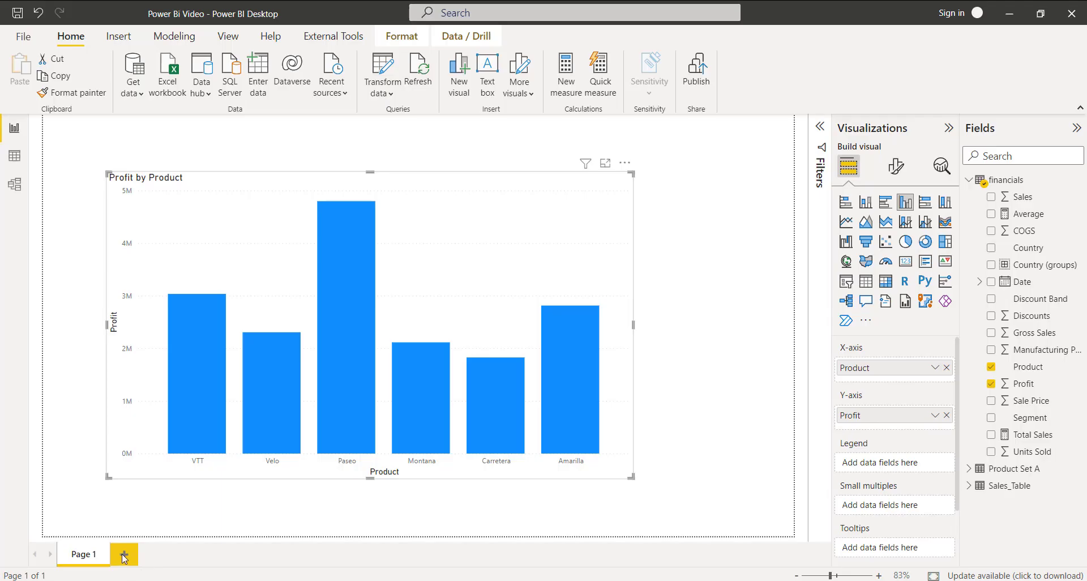
Step: Add Page 2 with a clustered column chart of Profit by Date
left_click(124, 555)
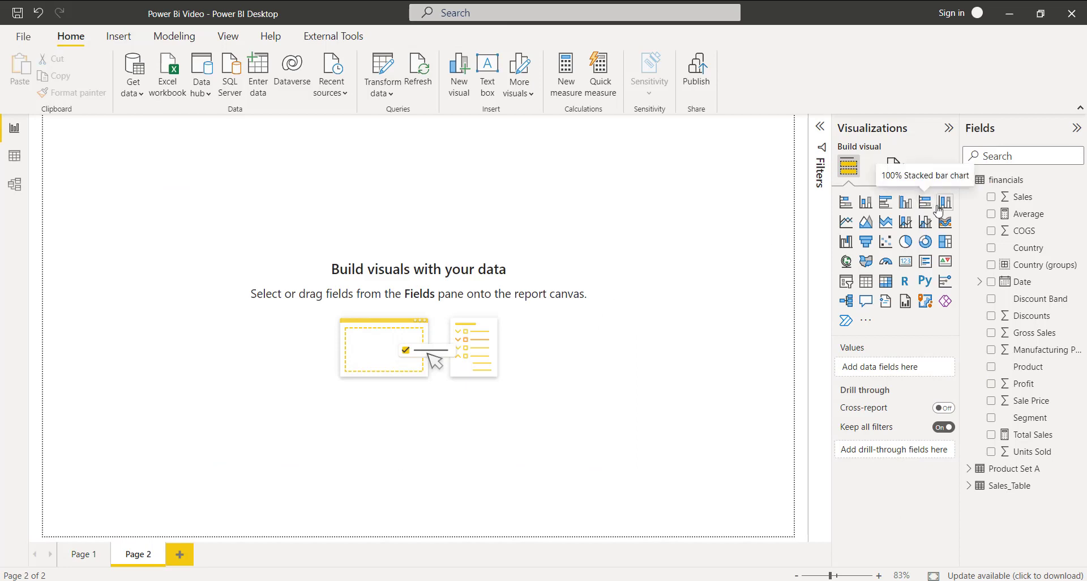
left_click(905, 202)
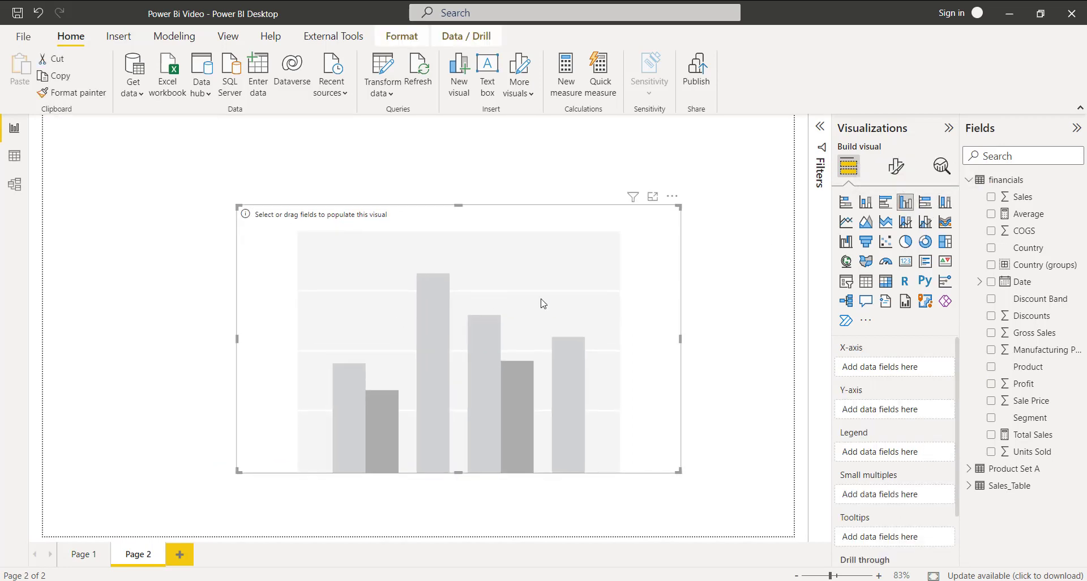
left_click_drag(1021, 281, 889, 391)
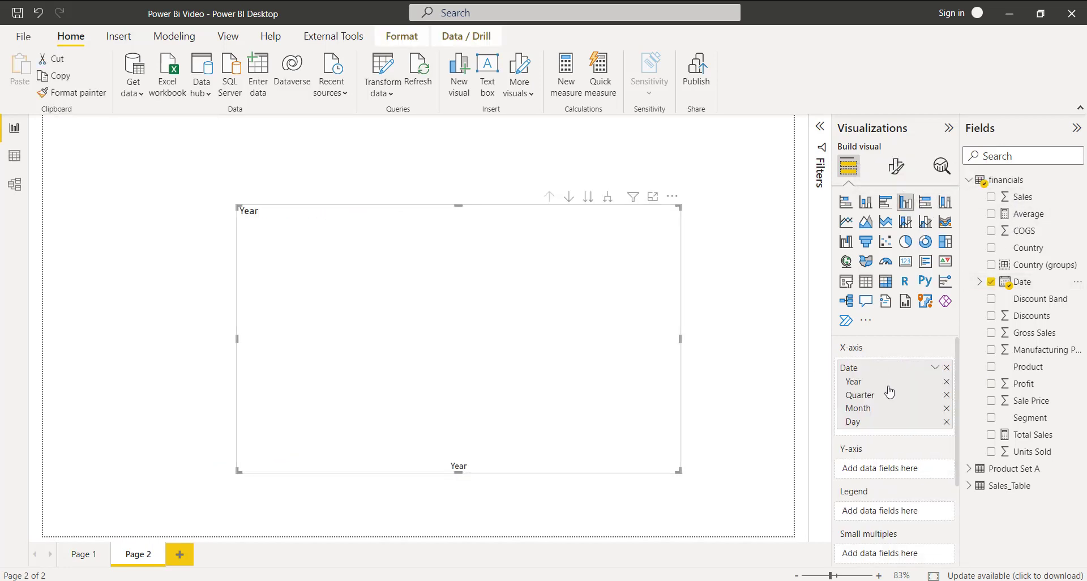
left_click(1031, 384)
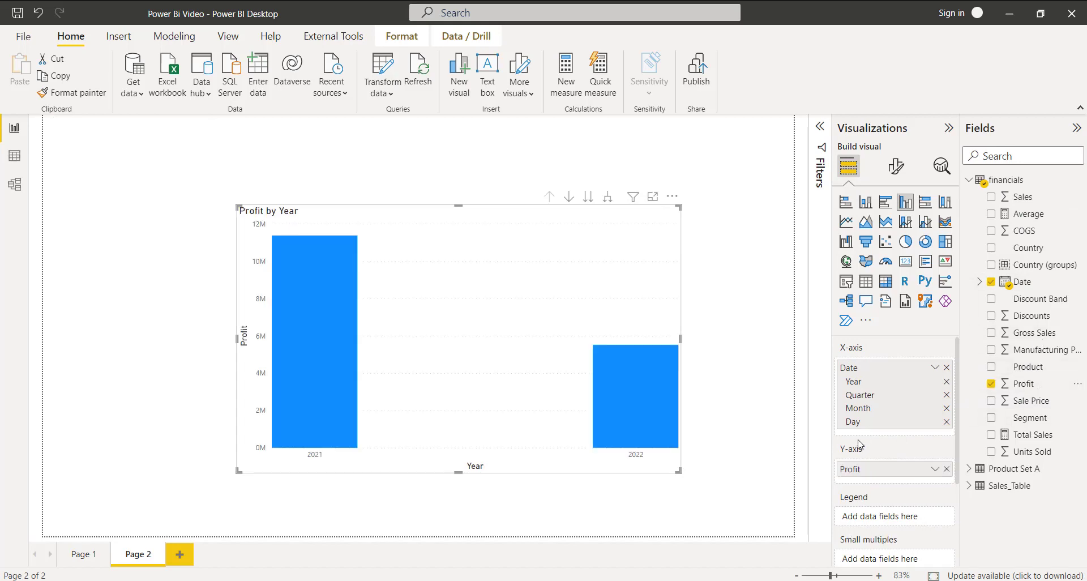
Step: Remove Day, Month and Quarter from the date axis, leaving only Year
mouse_move(301, 323)
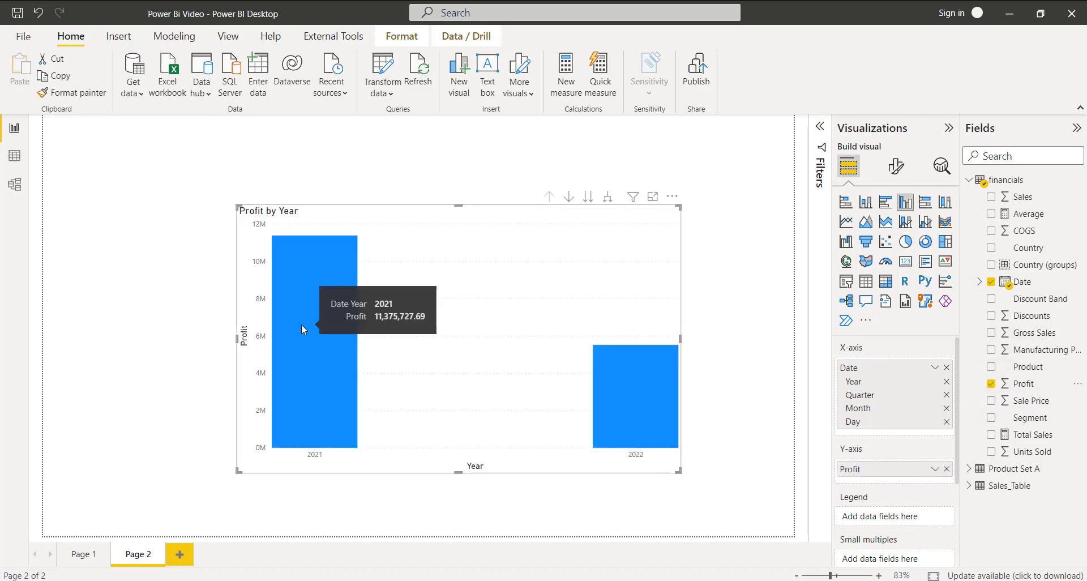
mouse_move(640, 435)
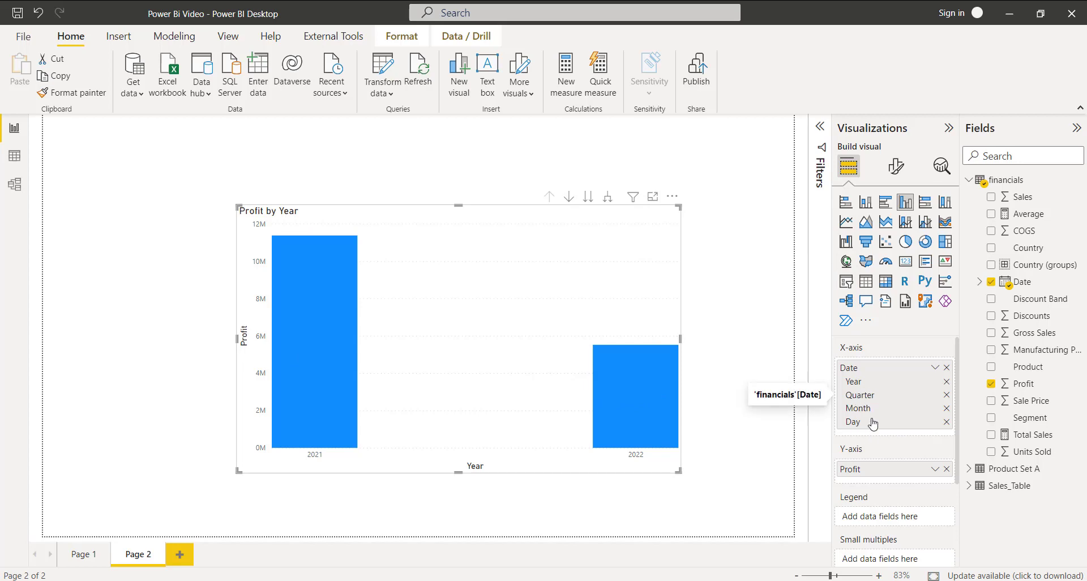
left_click(945, 422)
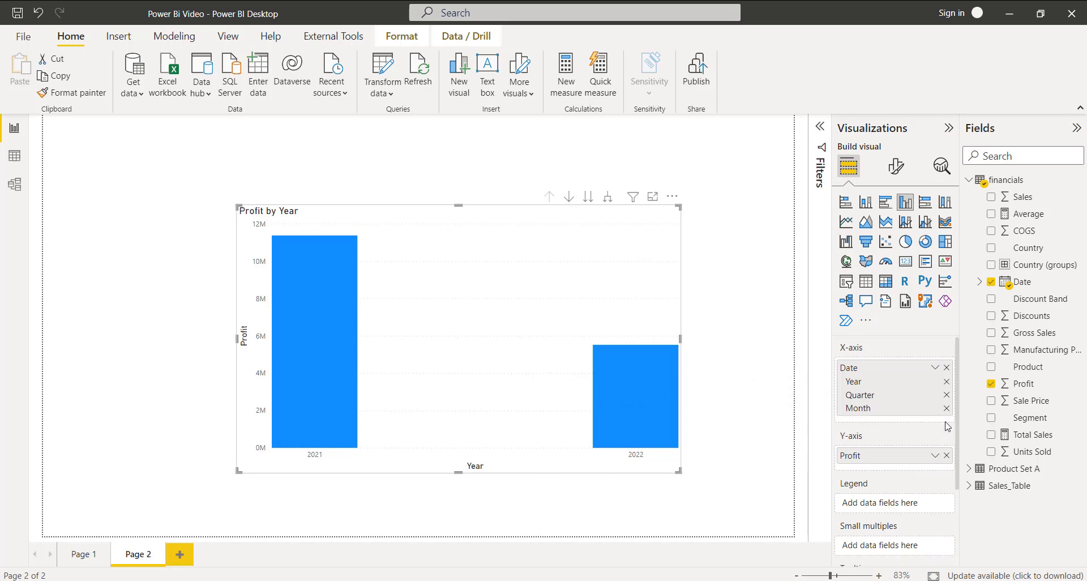
left_click(946, 408)
left_click(946, 395)
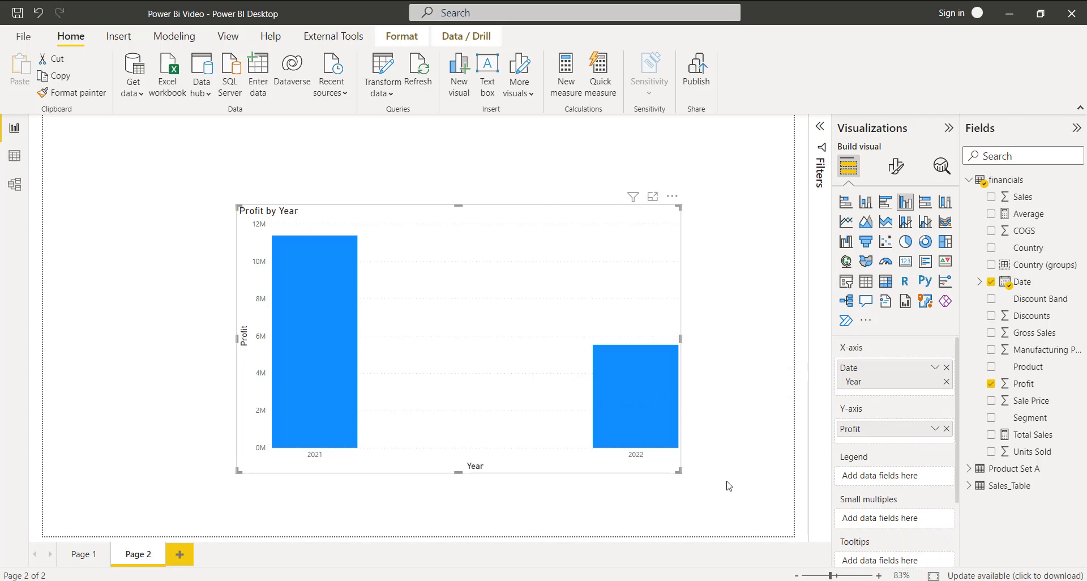
Step: Widen the Profit by Year chart and move it left on the page
left_click_drag(684, 475, 759, 460)
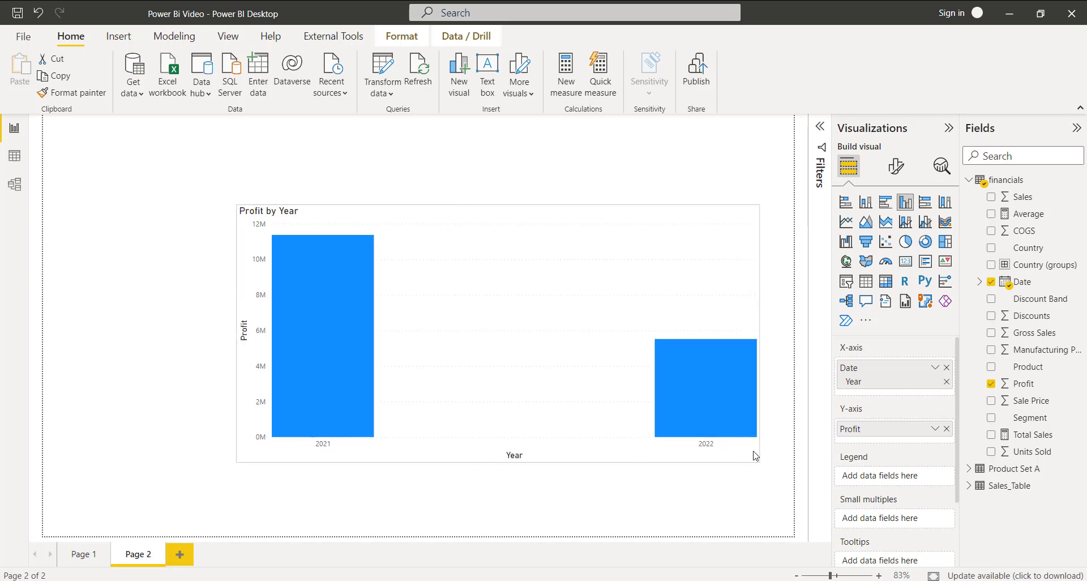
left_click_drag(655, 333, 575, 340)
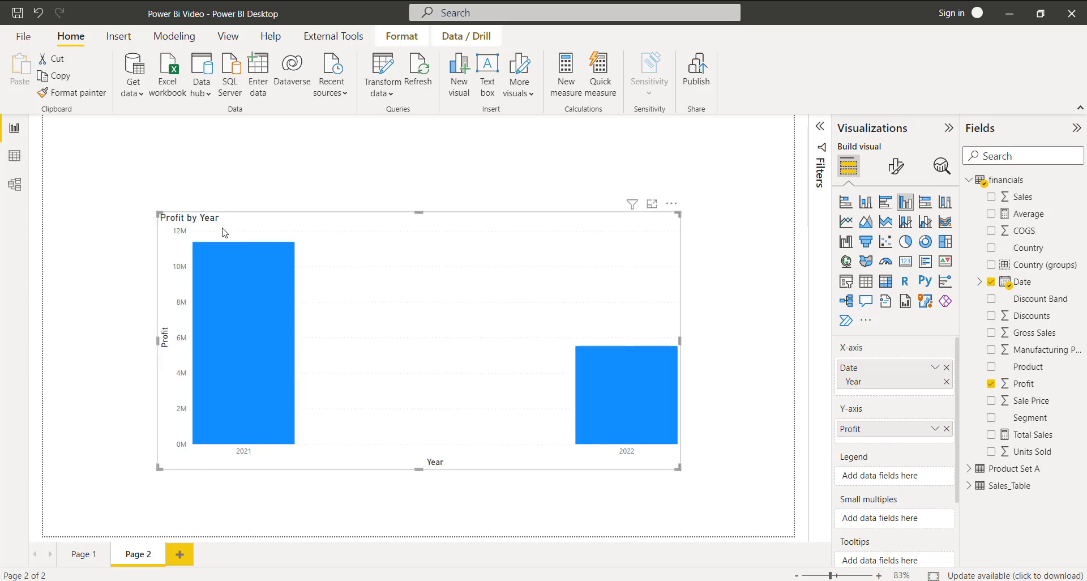
left_click(671, 204)
left_click_drag(566, 228, 572, 201)
Step: Change the Profit by Year chart's X-axis type from Continuous to Categorical in Format visual
left_click(652, 173)
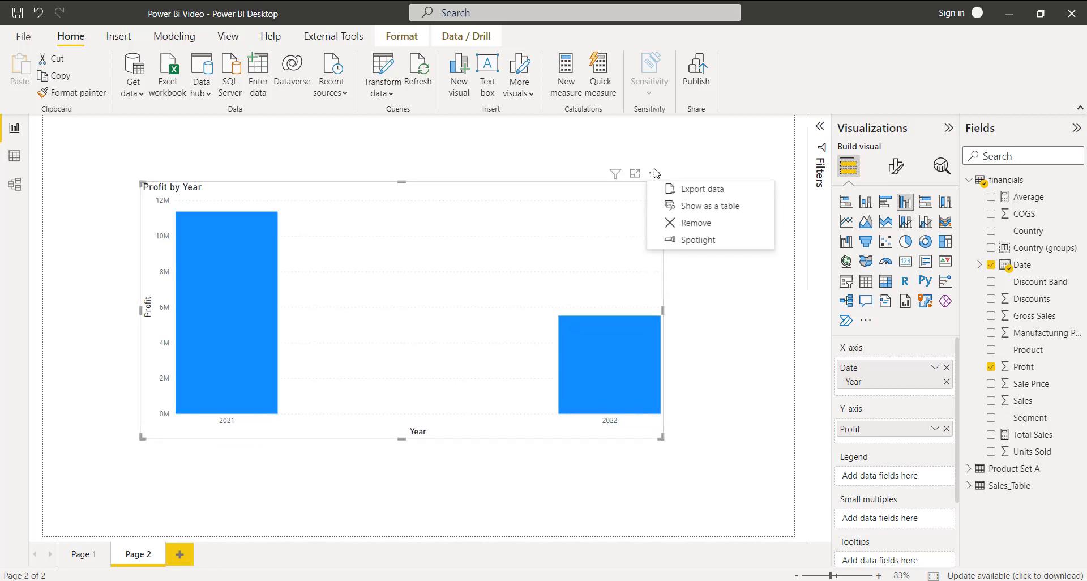
left_click(713, 268)
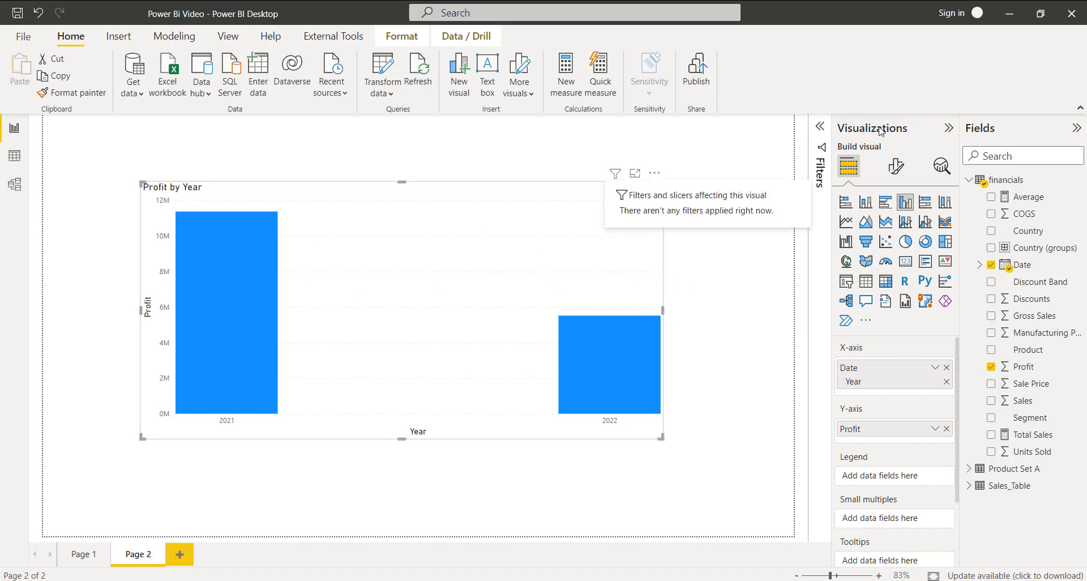
left_click(895, 166)
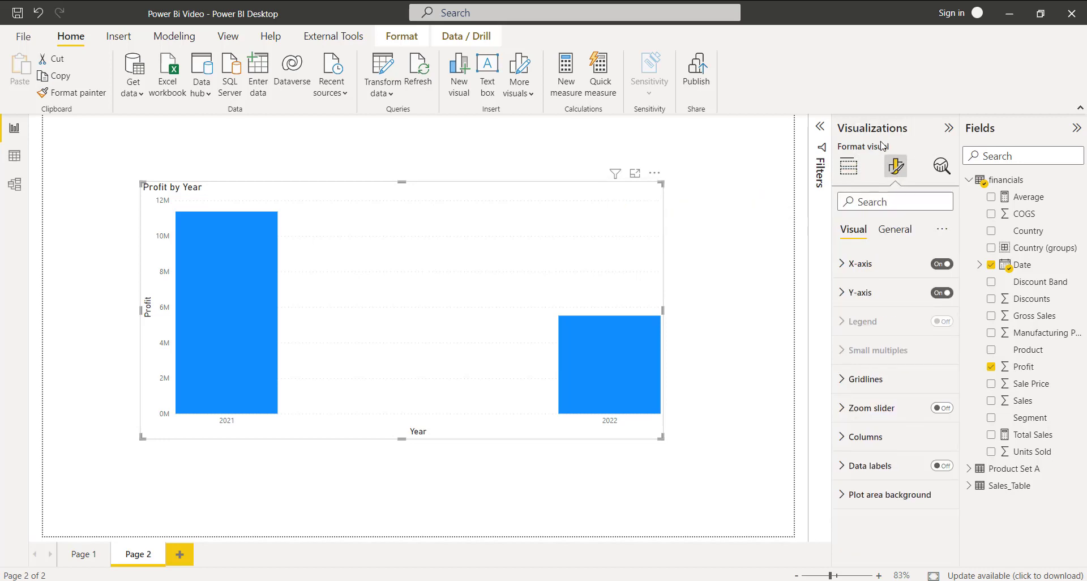
left_click(876, 265)
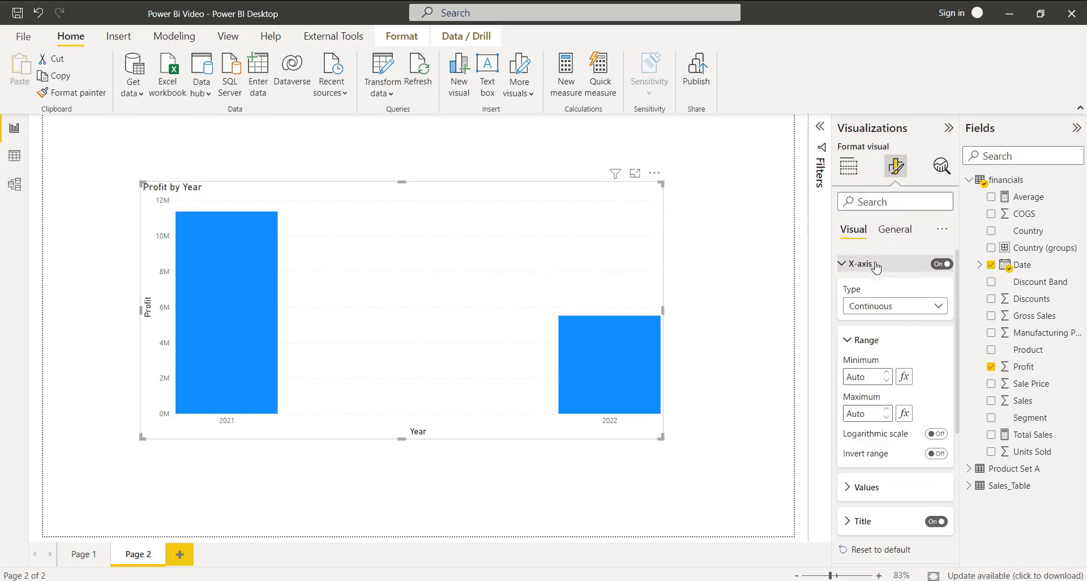
left_click(868, 309)
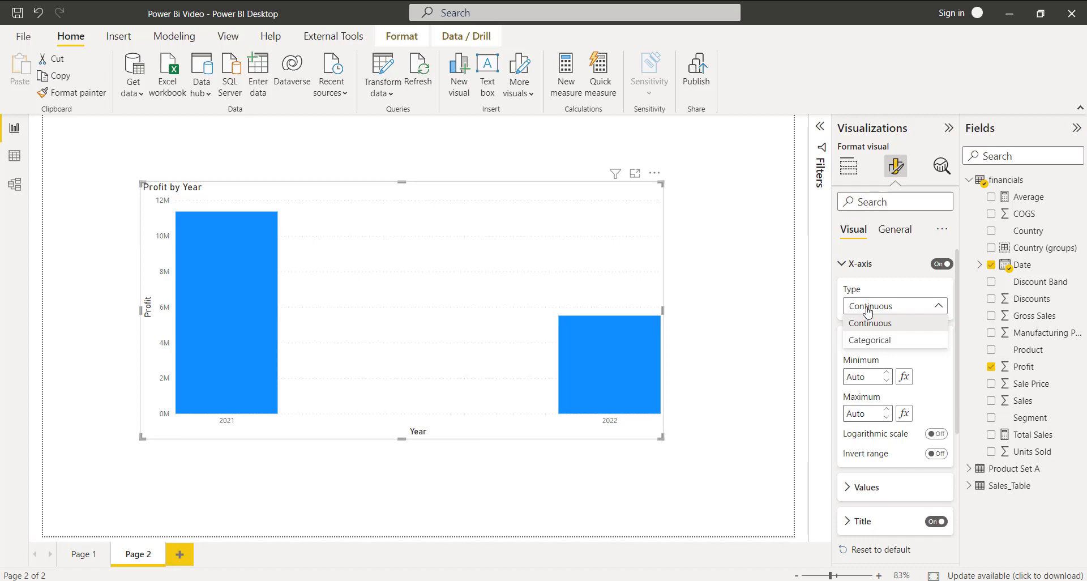
left_click(872, 340)
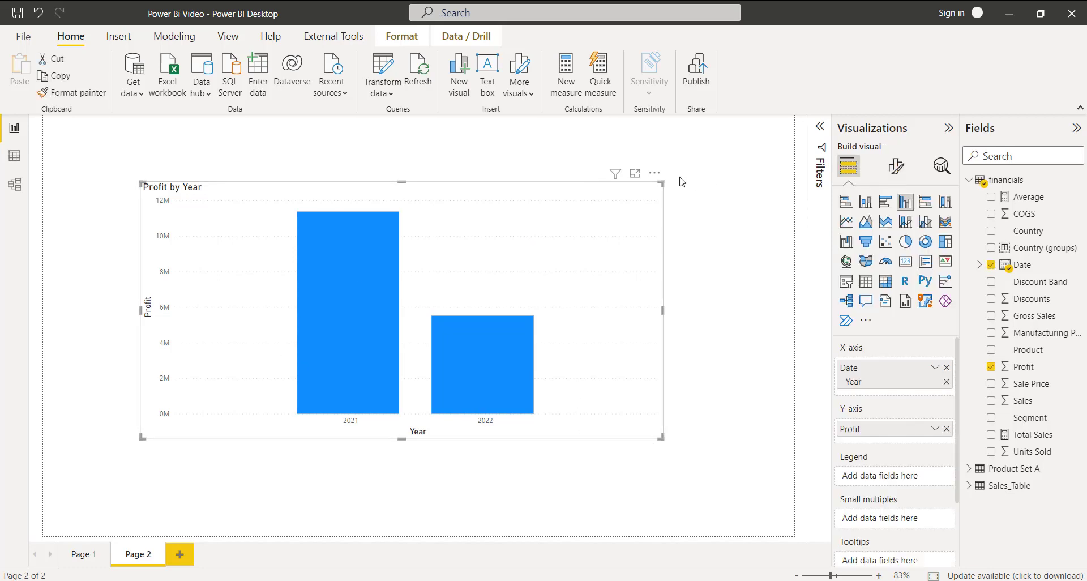
left_click(654, 173)
mouse_move(686, 263)
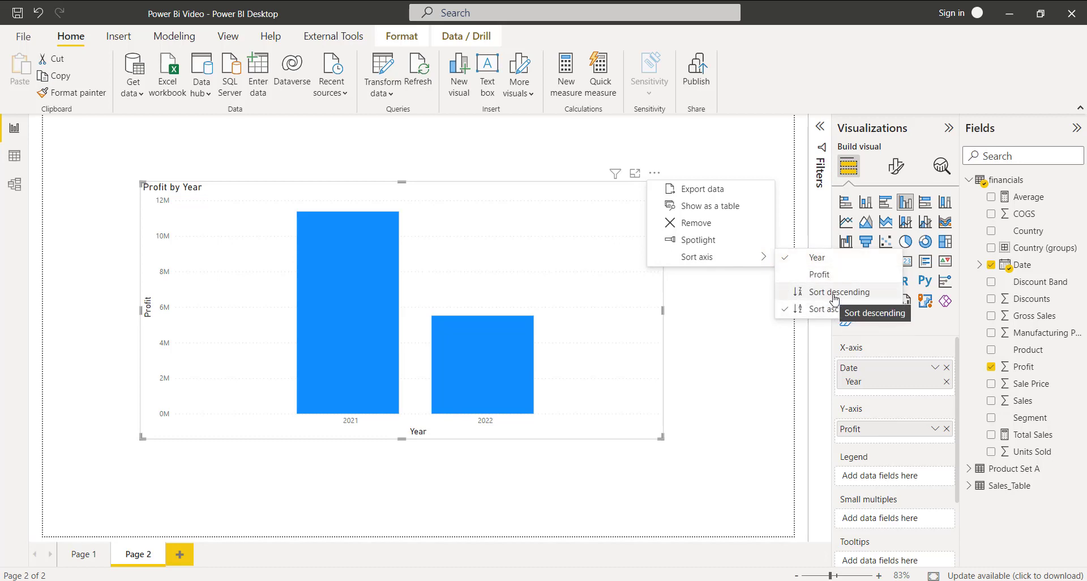
left_click(834, 292)
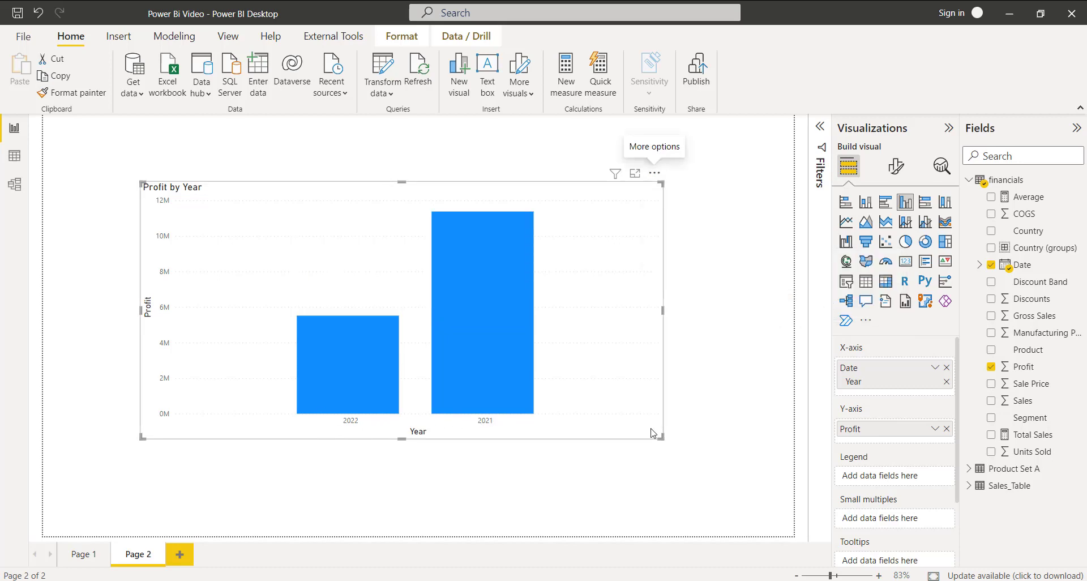
left_click(655, 173)
mouse_move(765, 259)
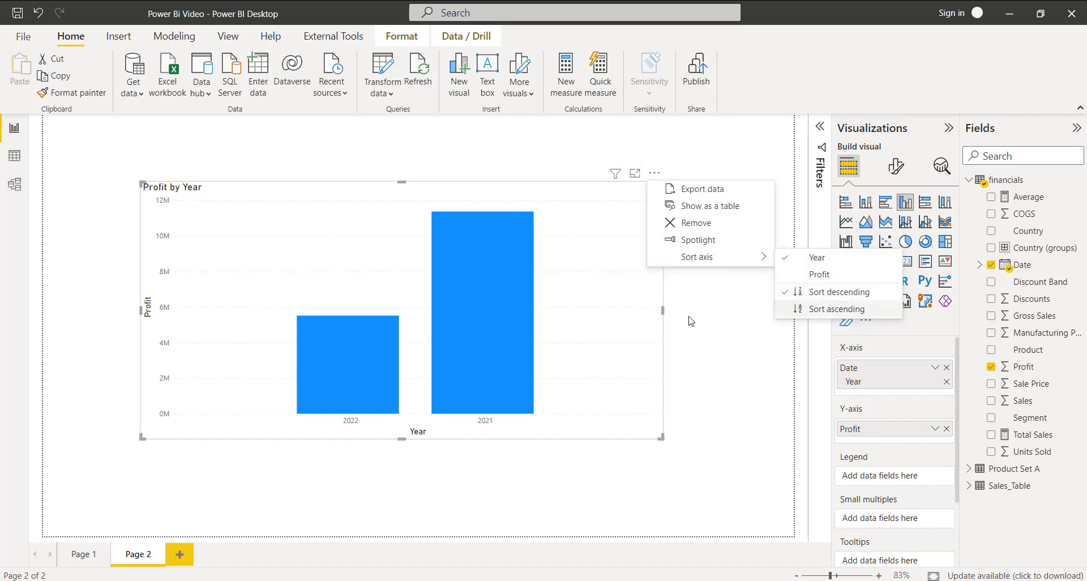
left_click(824, 310)
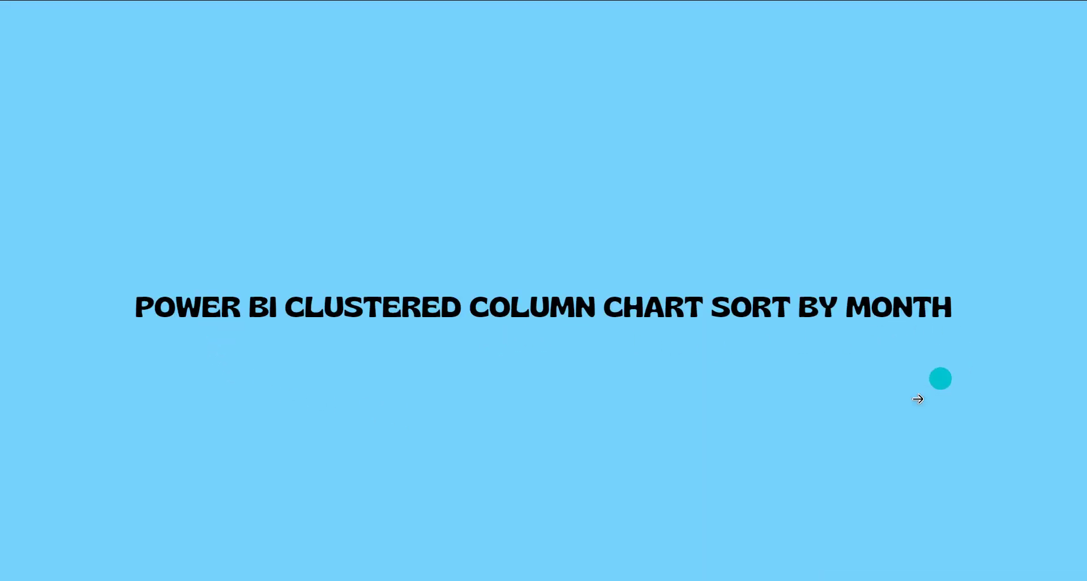
Step: Add Page 3 with a clustered column chart of Sales by Date
left_click(502, 532)
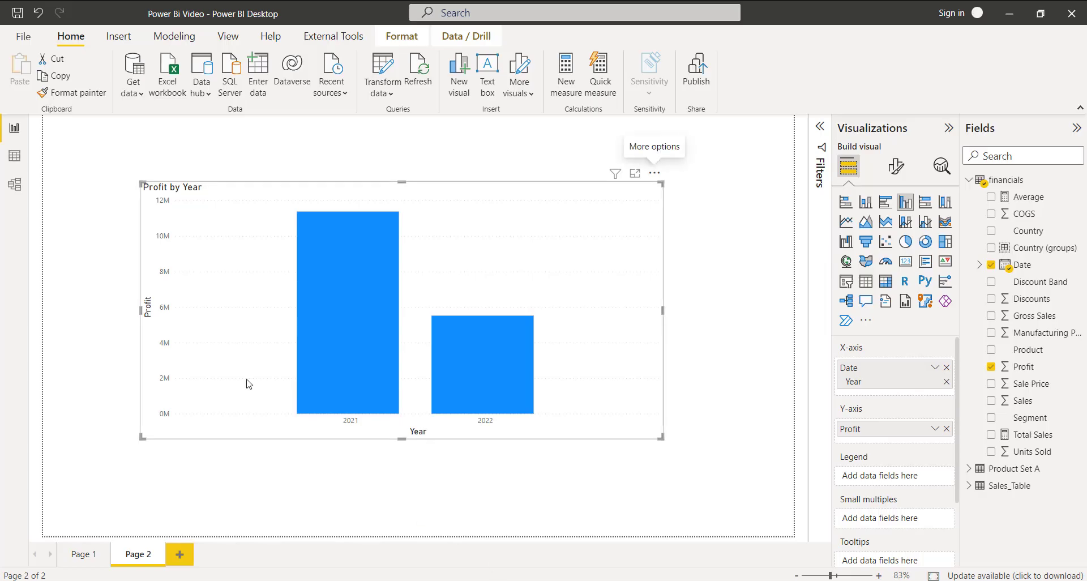
left_click(180, 554)
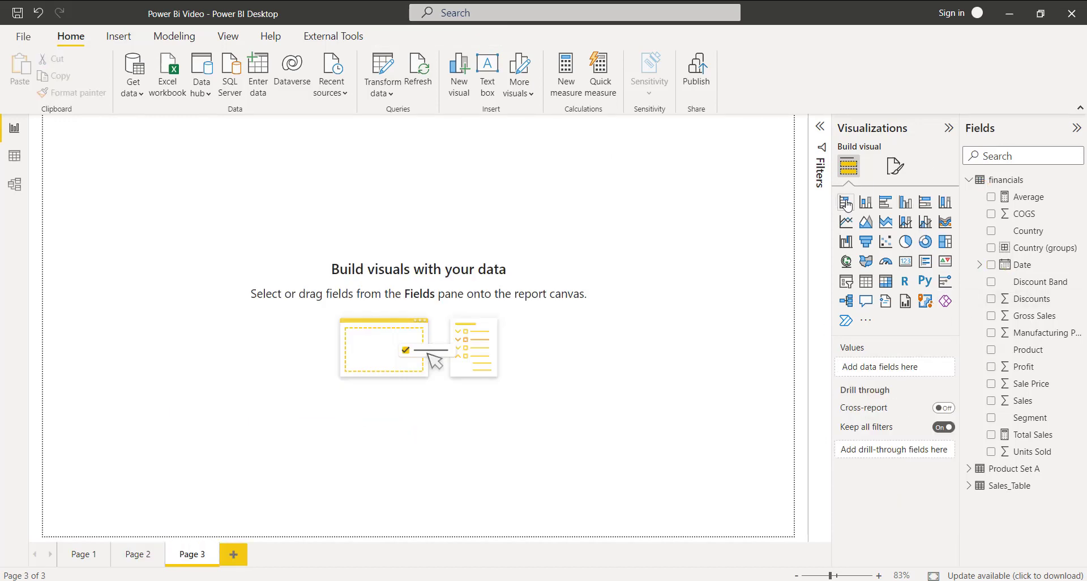
left_click(905, 202)
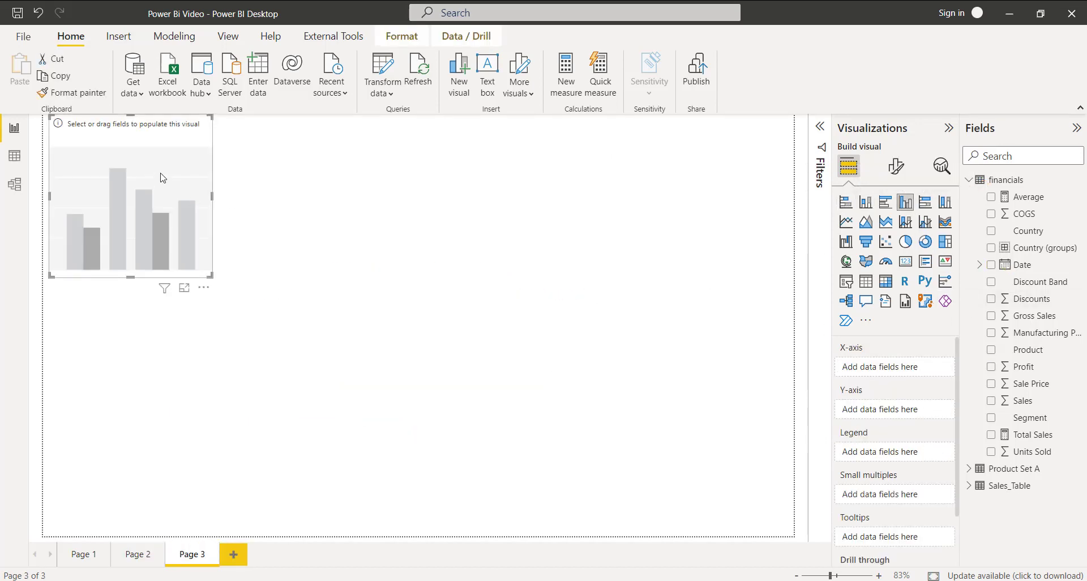
left_click_drag(1022, 264, 891, 364)
left_click_drag(1022, 401, 892, 463)
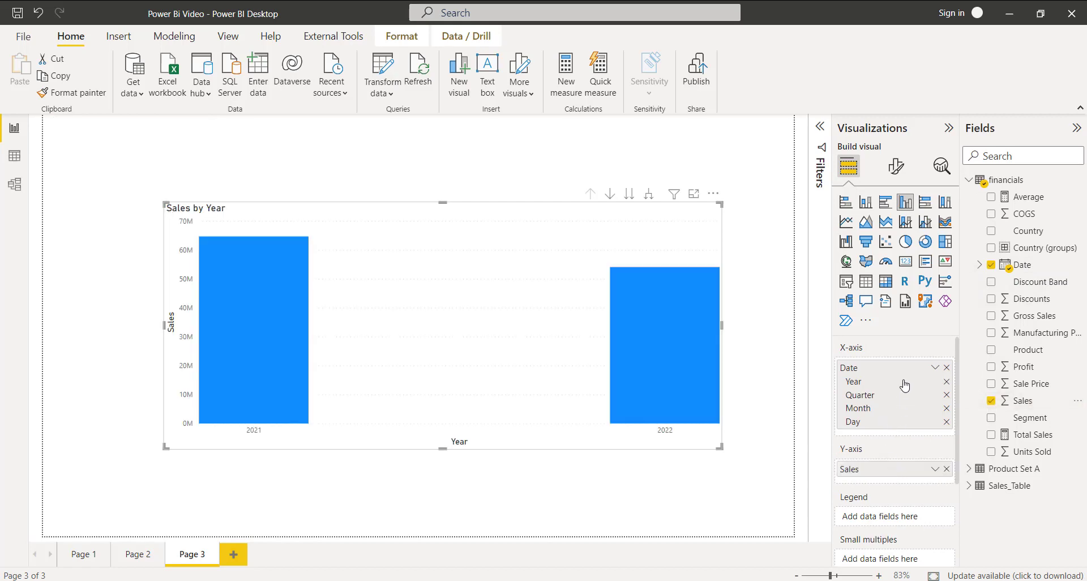
Step: Trim the date axis to Month only, then move the chart up-left and make it taller
left_click(946, 382)
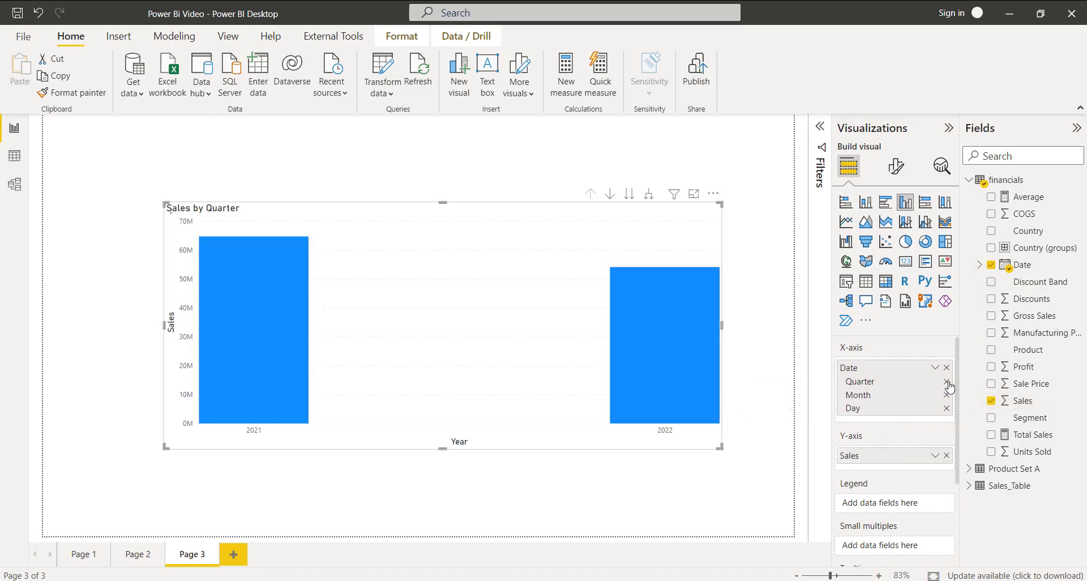
left_click(946, 382)
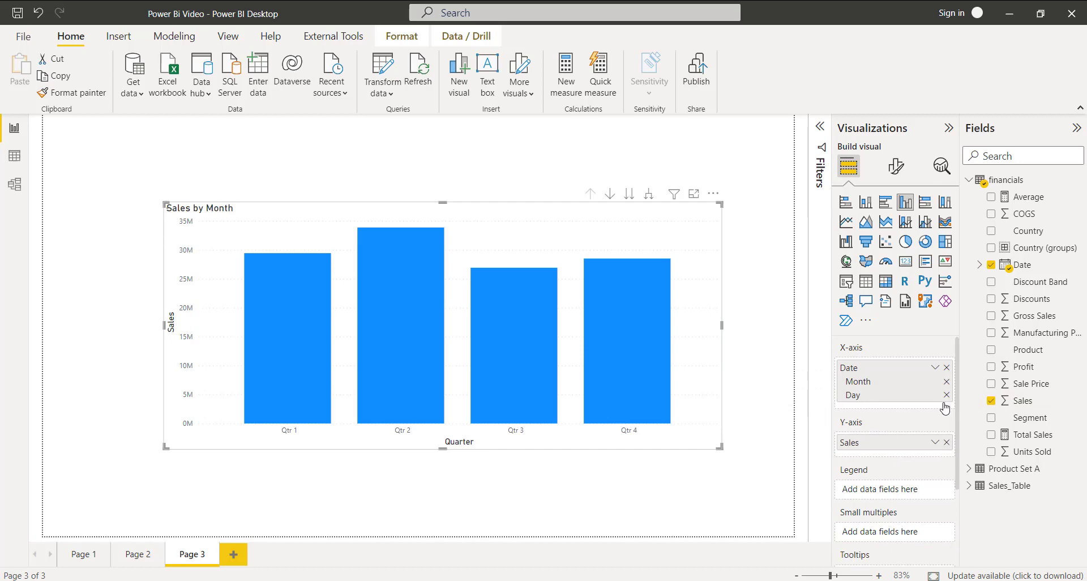
left_click(946, 395)
left_click_drag(558, 238, 526, 213)
left_click_drag(704, 439, 708, 501)
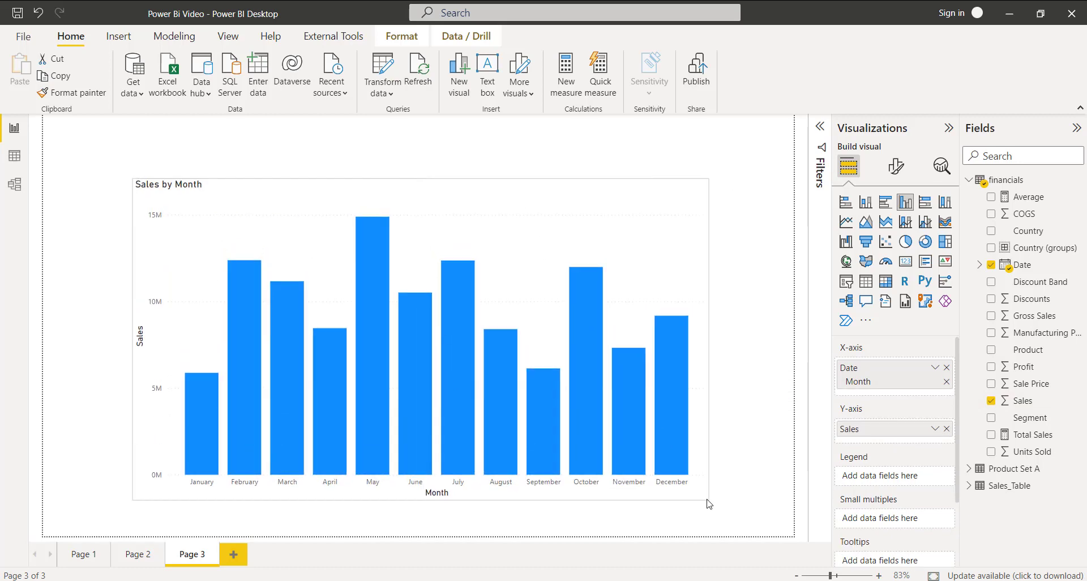
Step: Sort the Sales by Month axis by Month in ascending order and reposition the chart
left_click(701, 171)
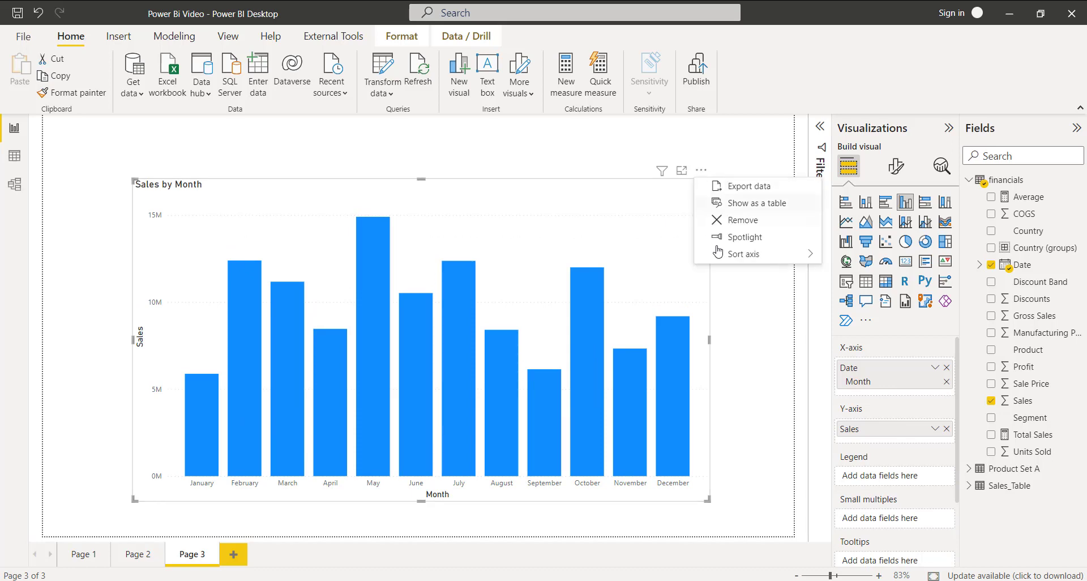
mouse_move(718, 252)
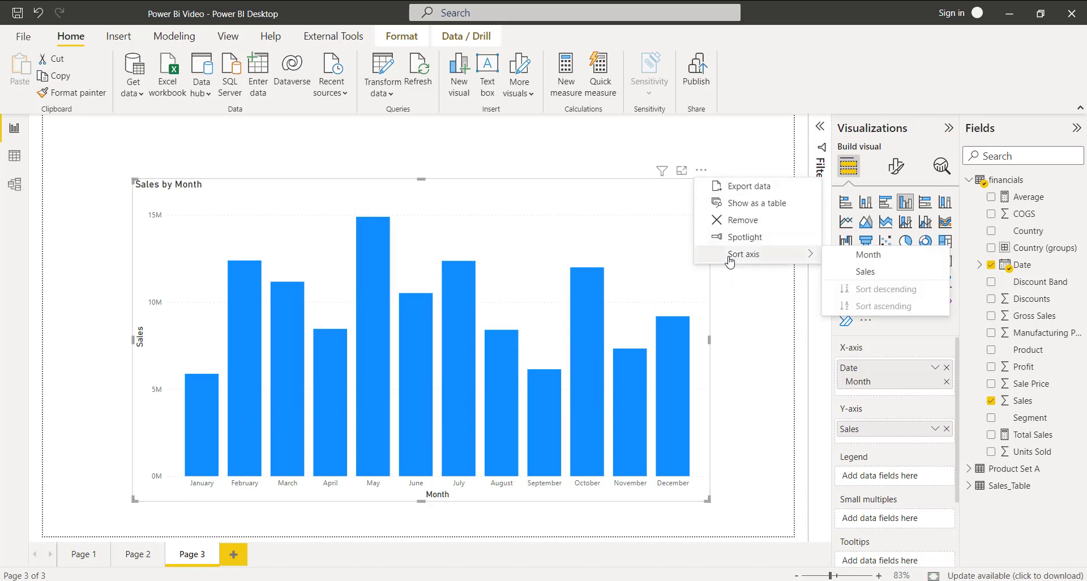
left_click(846, 261)
left_click(701, 170)
mouse_move(743, 253)
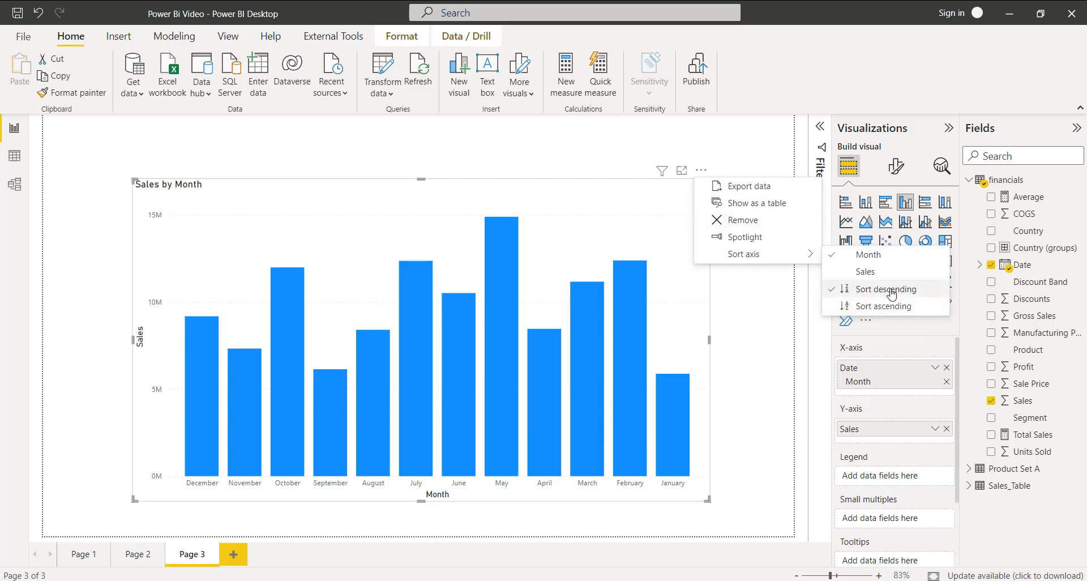
left_click(857, 308)
left_click_drag(187, 489, 180, 458)
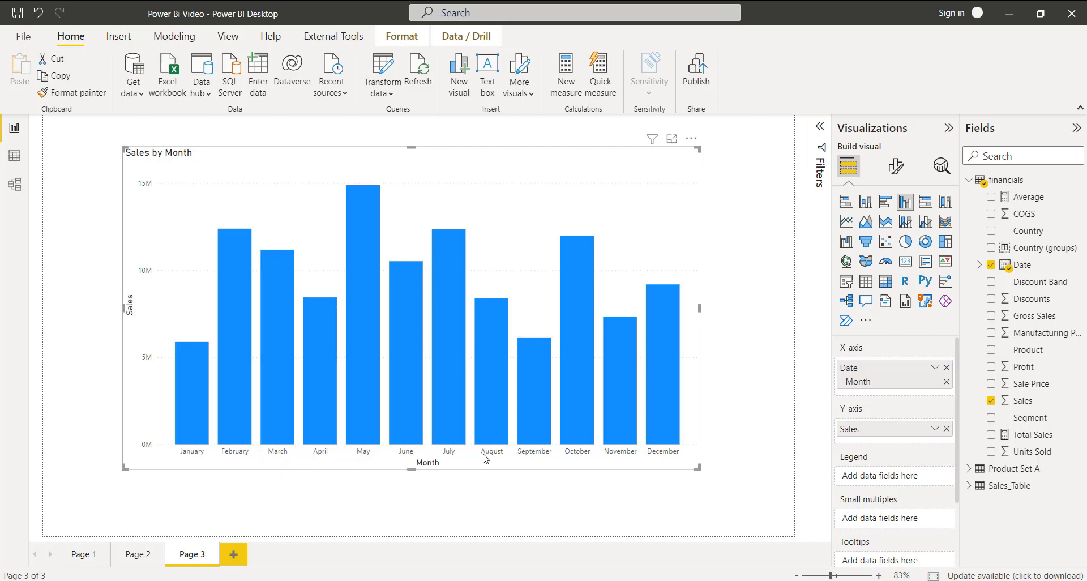
Step: Switch the month sort to descending so December comes first
left_click(685, 149)
mouse_move(759, 235)
left_click(807, 263)
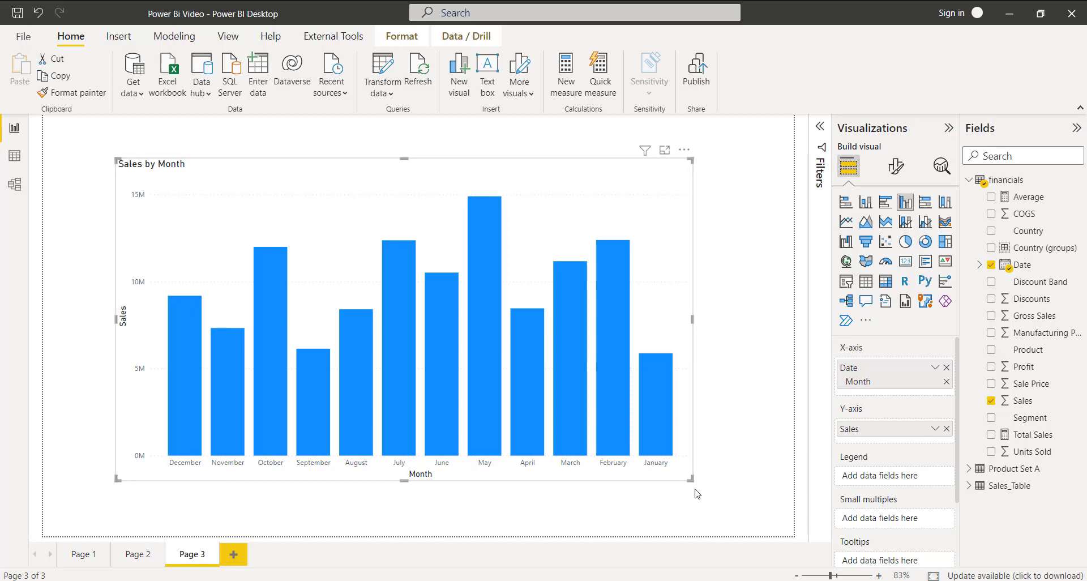
Step: Go to Page 1, then return to Page 2 showing the Profit by Year chart
left_click(84, 553)
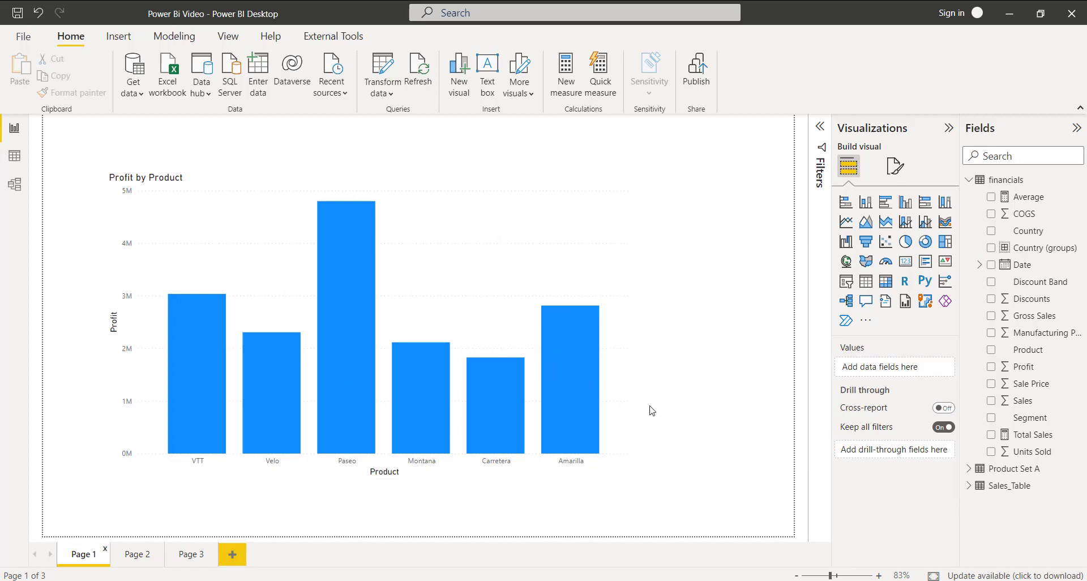
left_click(137, 555)
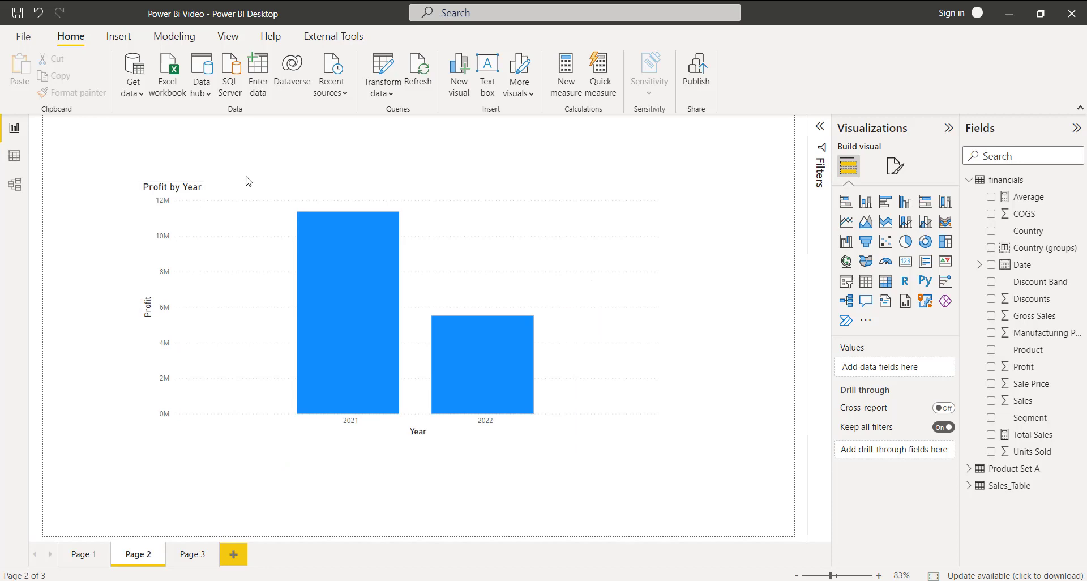